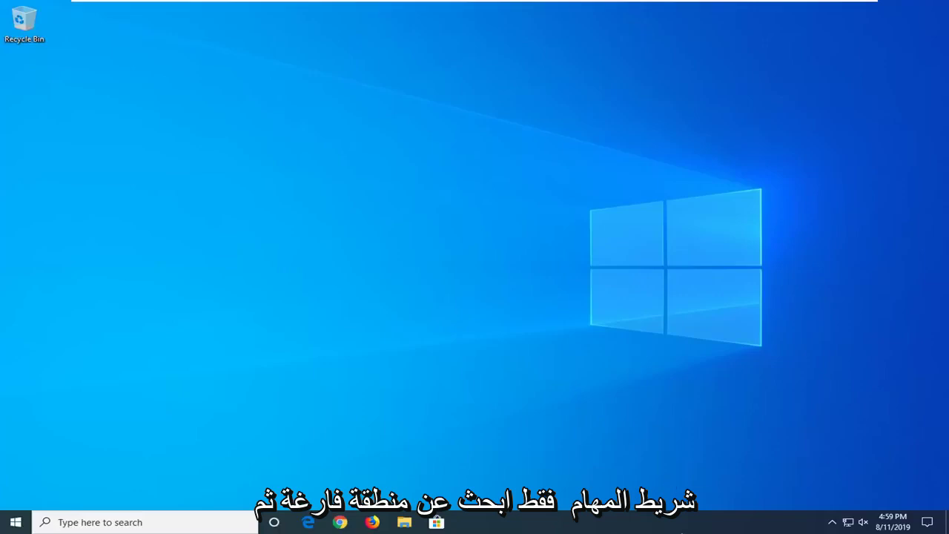
# Open the Services console from the list of services in Task Manager.
pyautogui.rightClick(671, 528)
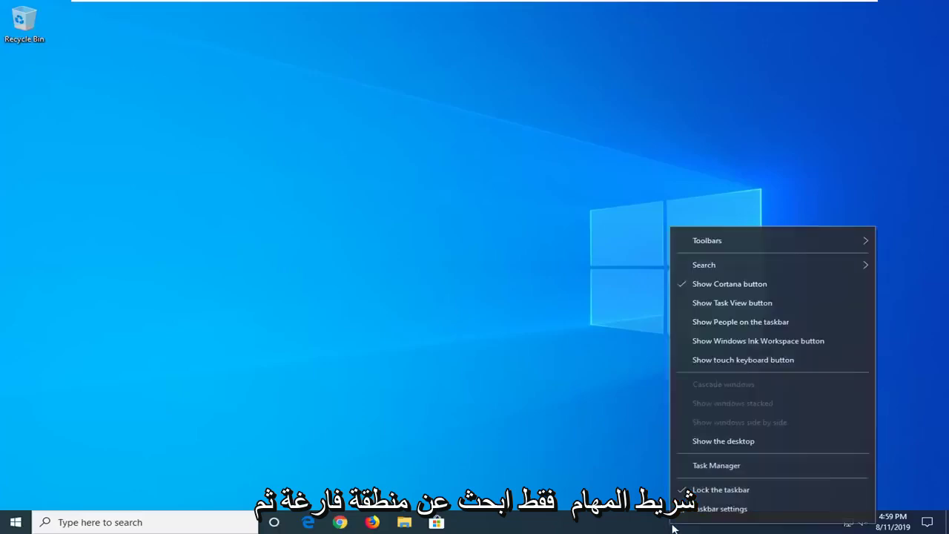
pyautogui.click(704, 465)
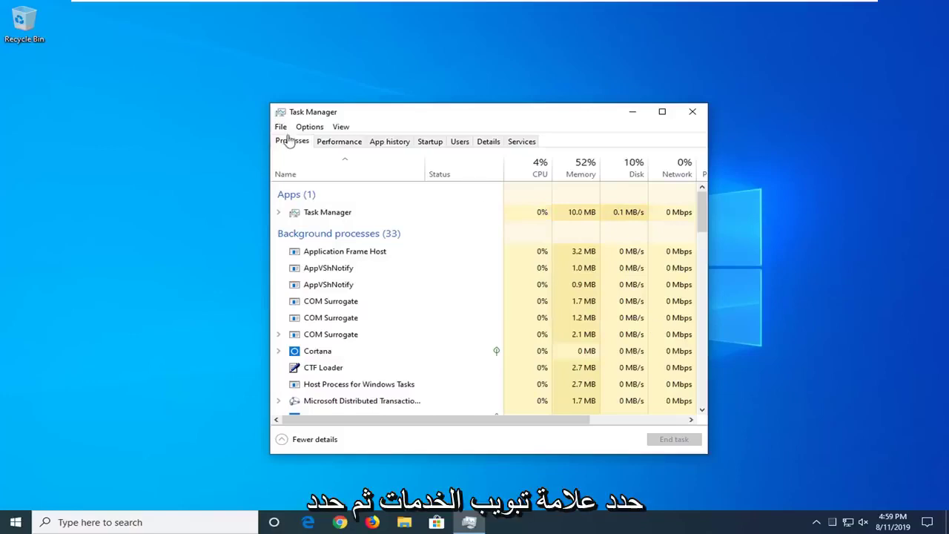
pyautogui.click(519, 142)
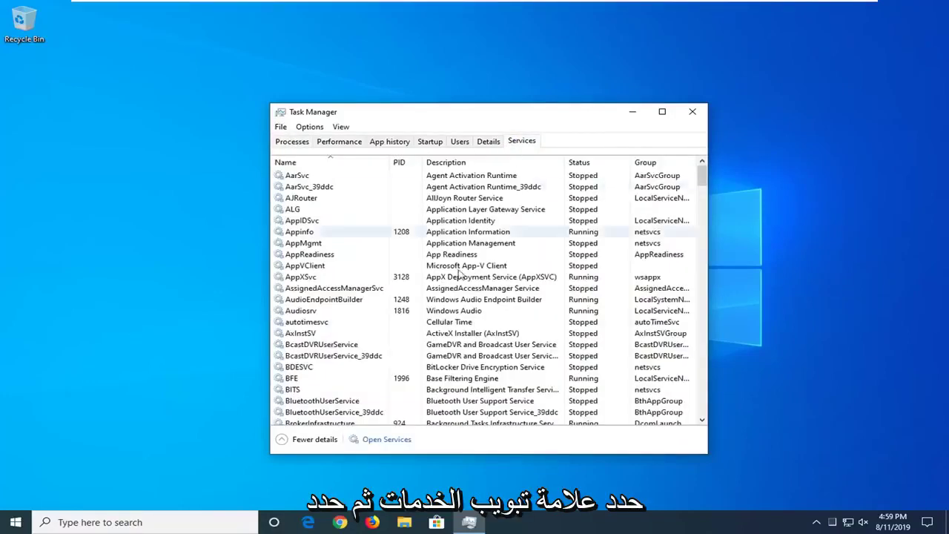
pyautogui.click(385, 440)
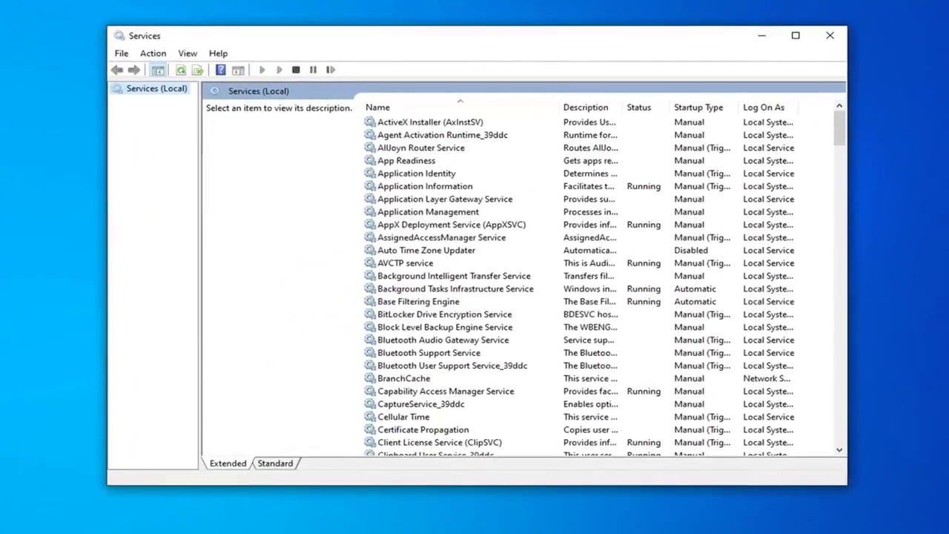
# Open the properties of the Windows Search service.
pyautogui.scroll(-20, 457, 333)
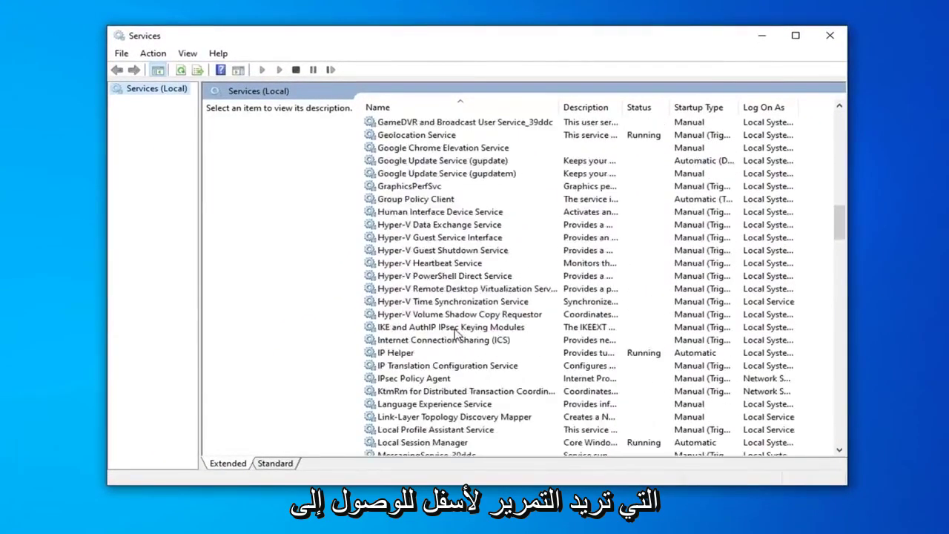
pyautogui.scroll(-20, 457, 332)
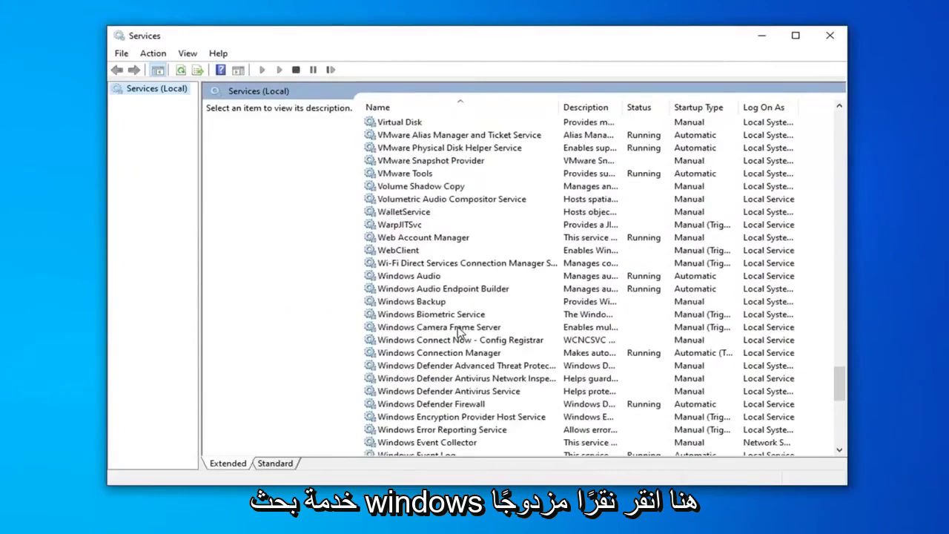
pyautogui.scroll(-5, 454, 353)
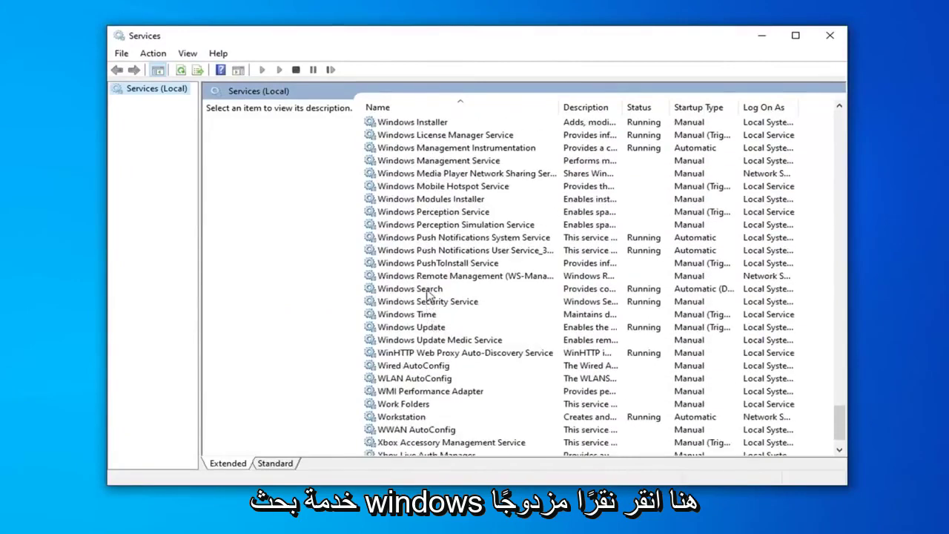
pyautogui.click(424, 290)
pyautogui.doubleClick(422, 291)
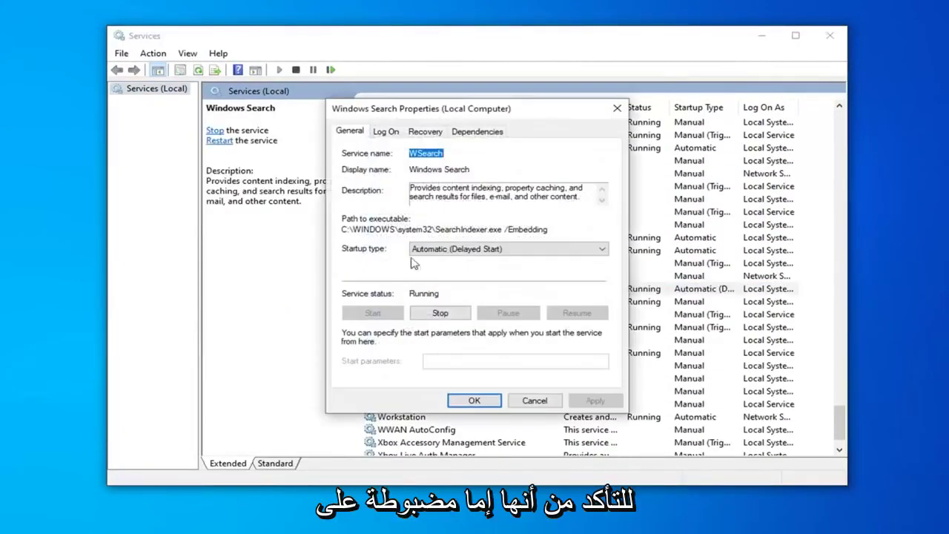
# Set the Windows Search service's startup type to Automatic (Delayed Start), apply it, and close the open windows.
pyautogui.click(460, 251)
pyautogui.click(448, 267)
pyautogui.click(449, 249)
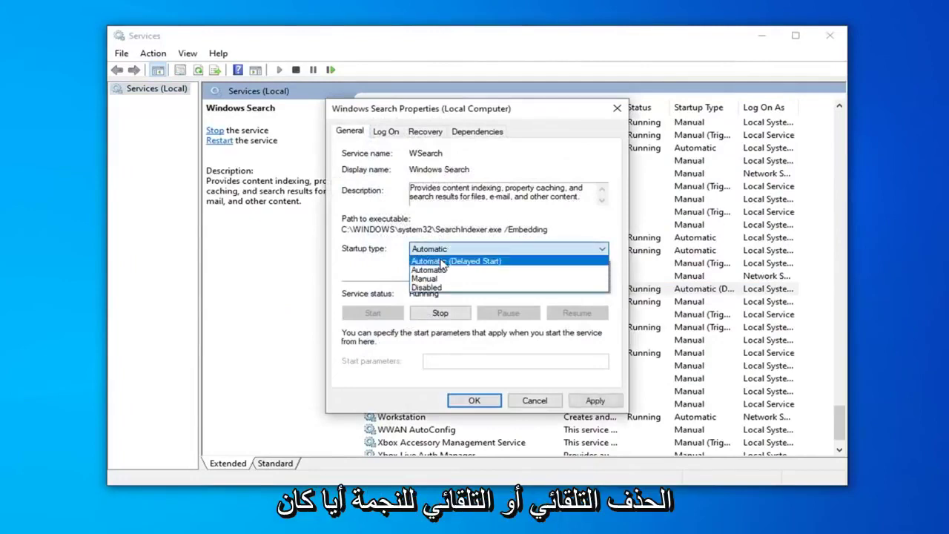
pyautogui.click(448, 259)
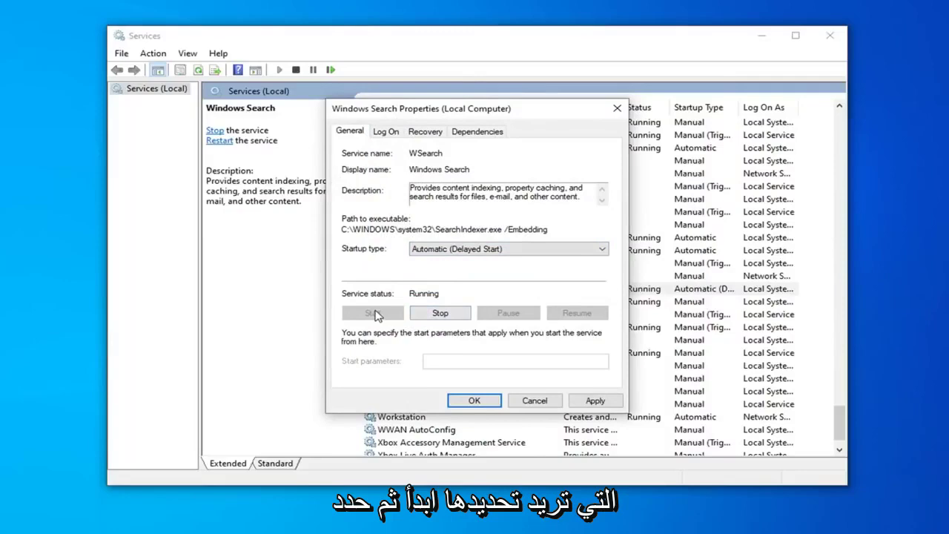
pyautogui.click(595, 401)
pyautogui.click(478, 400)
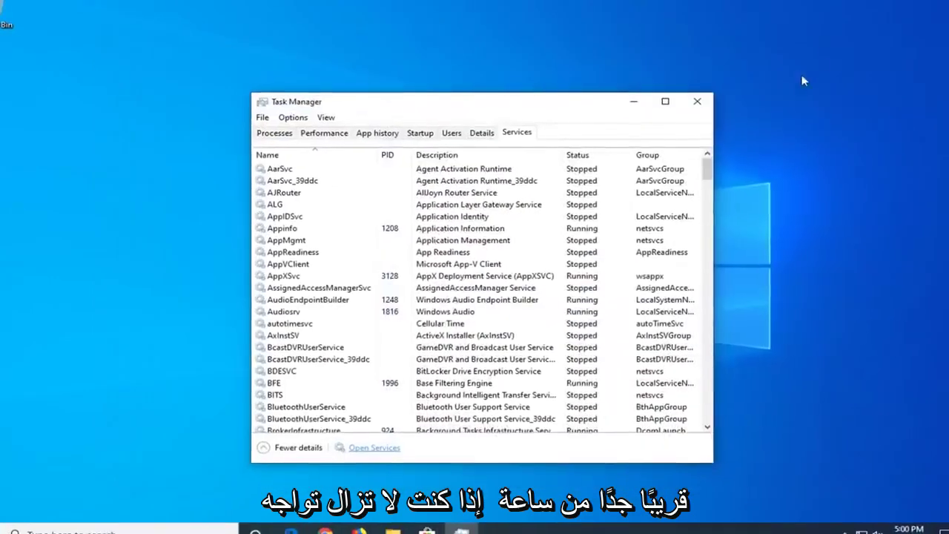
pyautogui.click(691, 111)
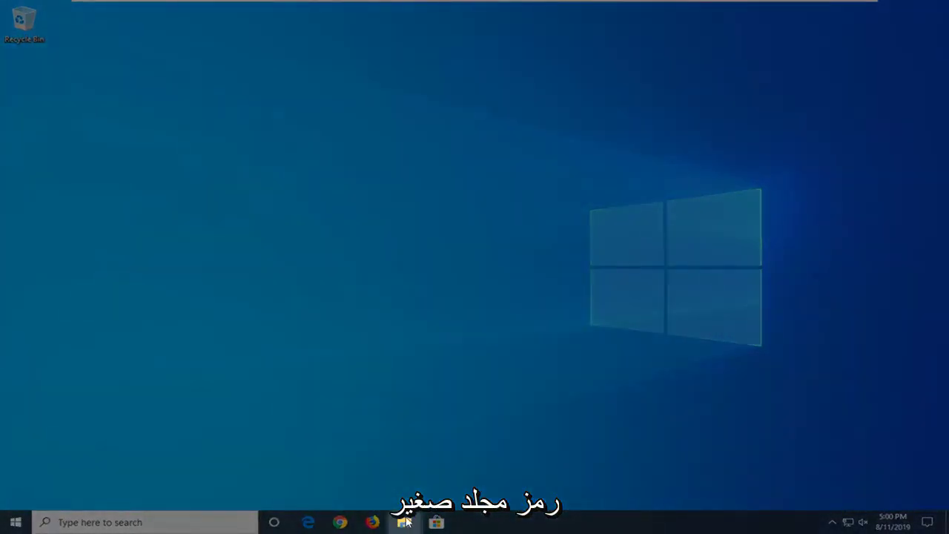
# Open Control Panel by entering "Control" as the location in File Explorer and choosing the matching suggestion.
pyautogui.click(407, 523)
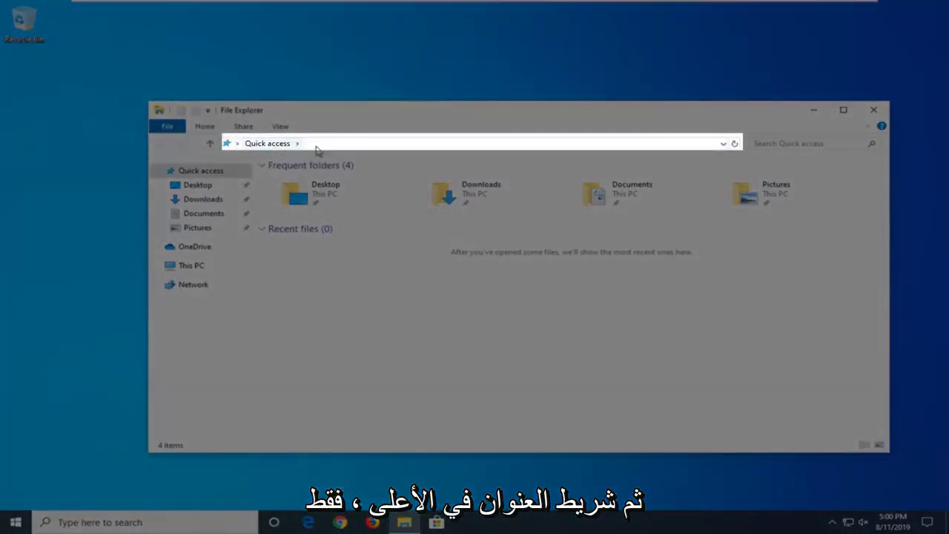
pyautogui.click(318, 148)
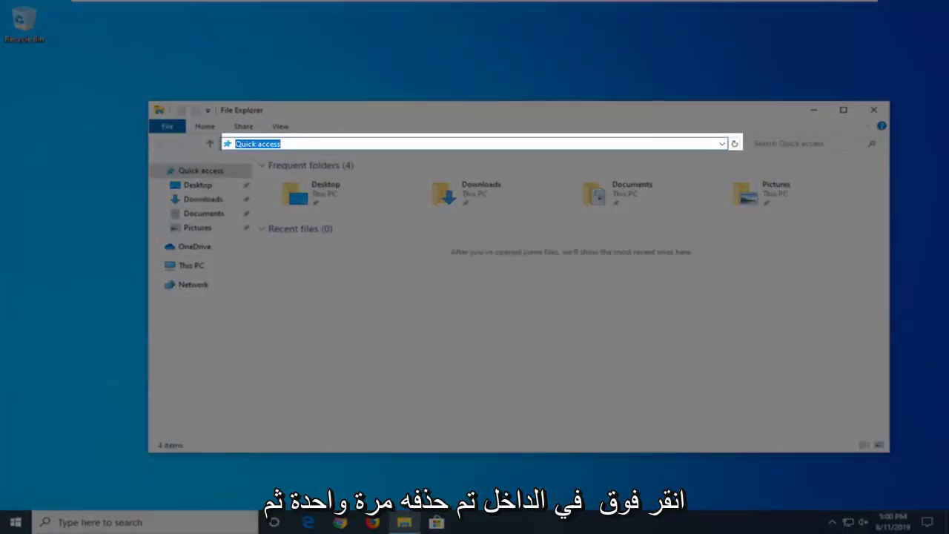
pyautogui.press('BackSpace')
pyautogui.write('Co')
pyautogui.press('BackSpace')
pyautogui.write('nt')
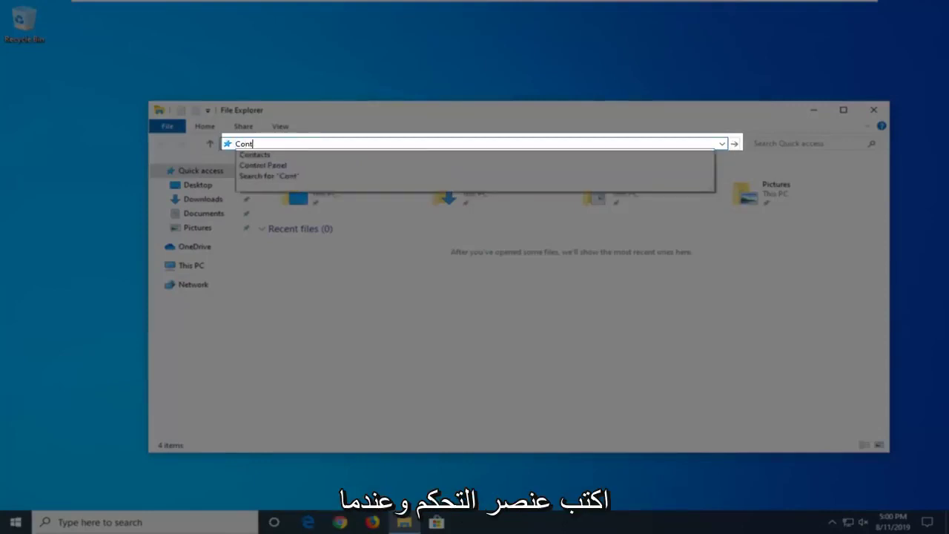
pyautogui.write('rol')
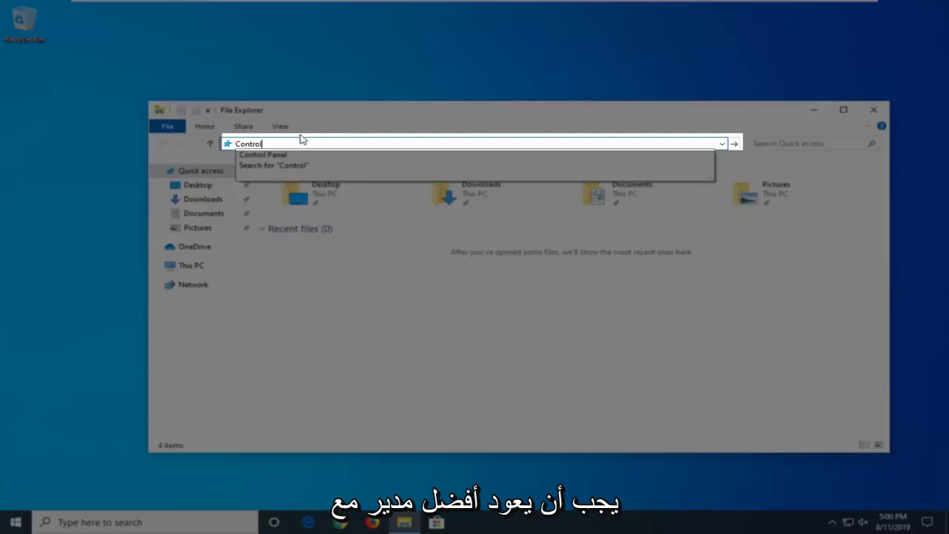
pyautogui.click(264, 156)
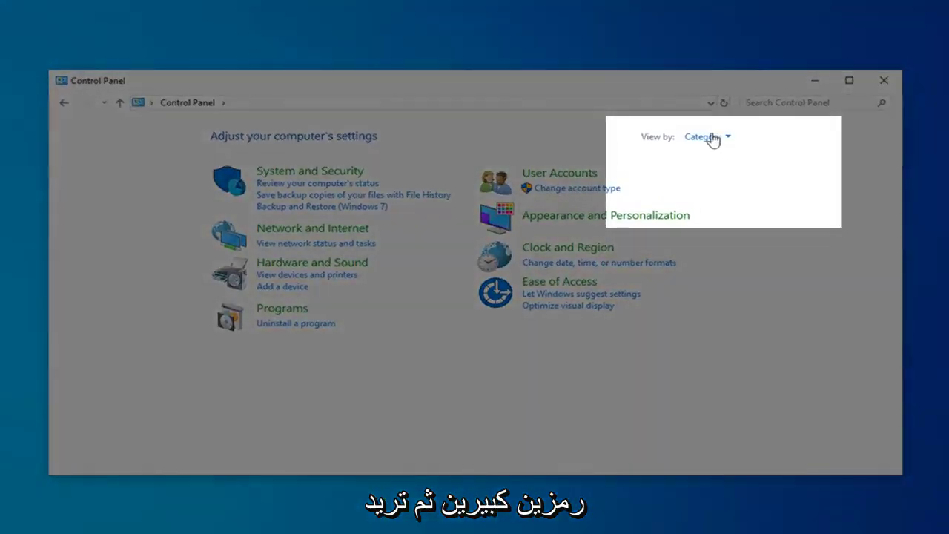
# Show the Control Panel items as large icons and open Indexing Options.
pyautogui.click(704, 137)
pyautogui.click(723, 176)
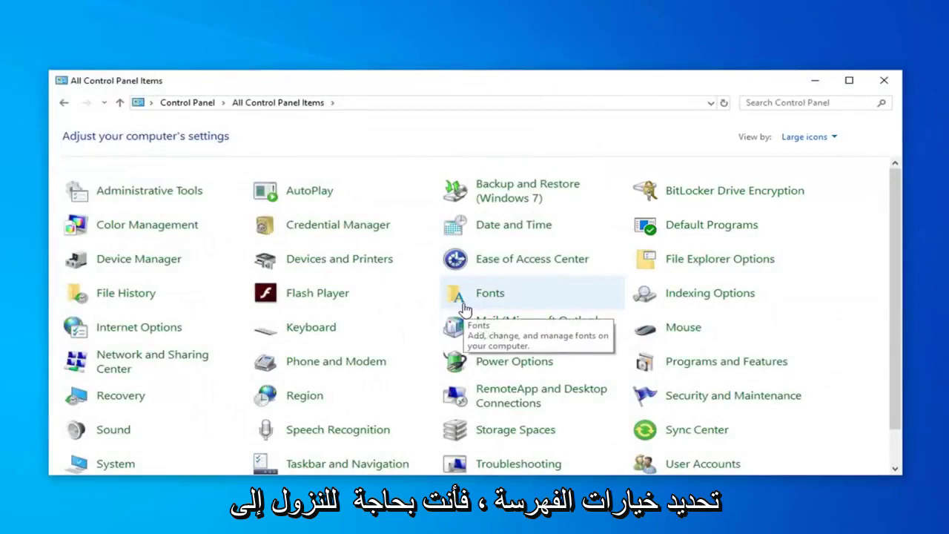
pyautogui.click(711, 293)
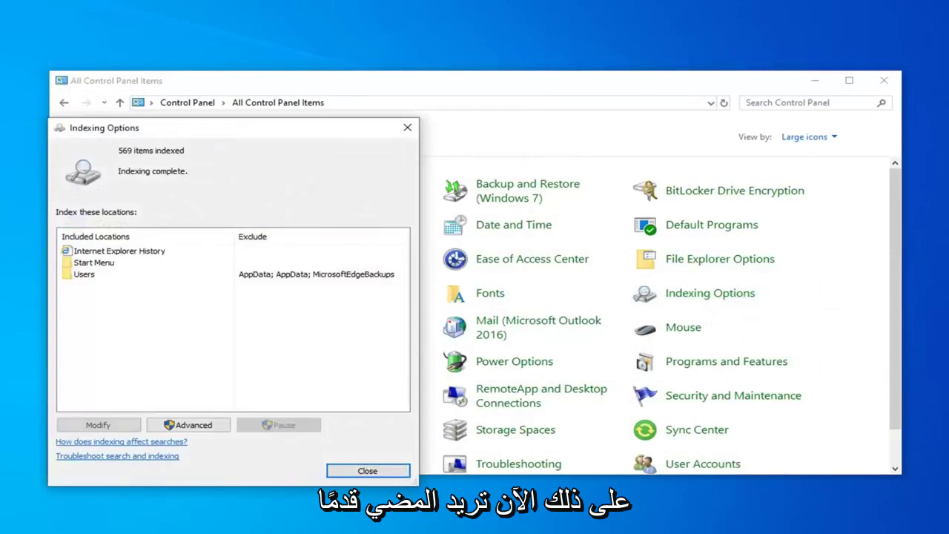
# Rebuild the search index from the advanced indexing options, then close Indexing Options and Control Panel.
pyautogui.moveTo(275, 135); pyautogui.dragTo(409, 95)
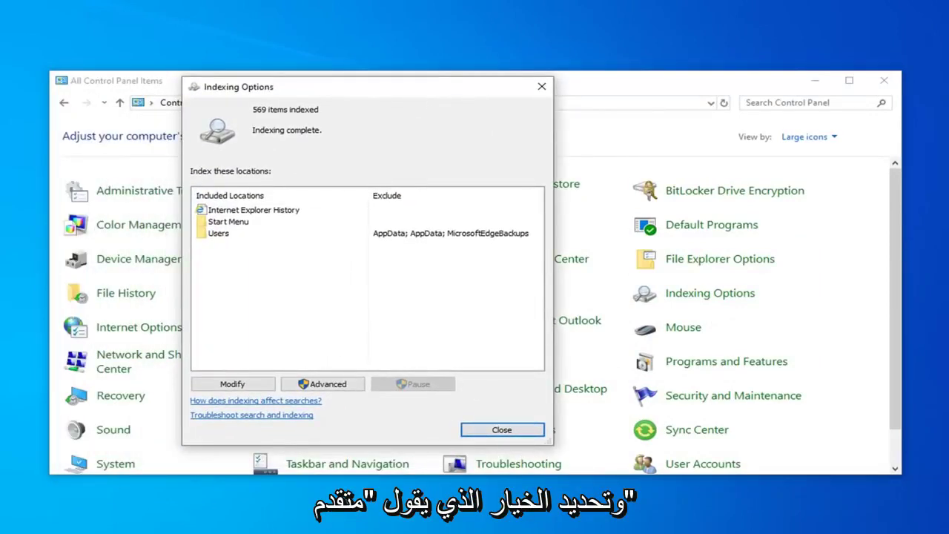
pyautogui.click(323, 385)
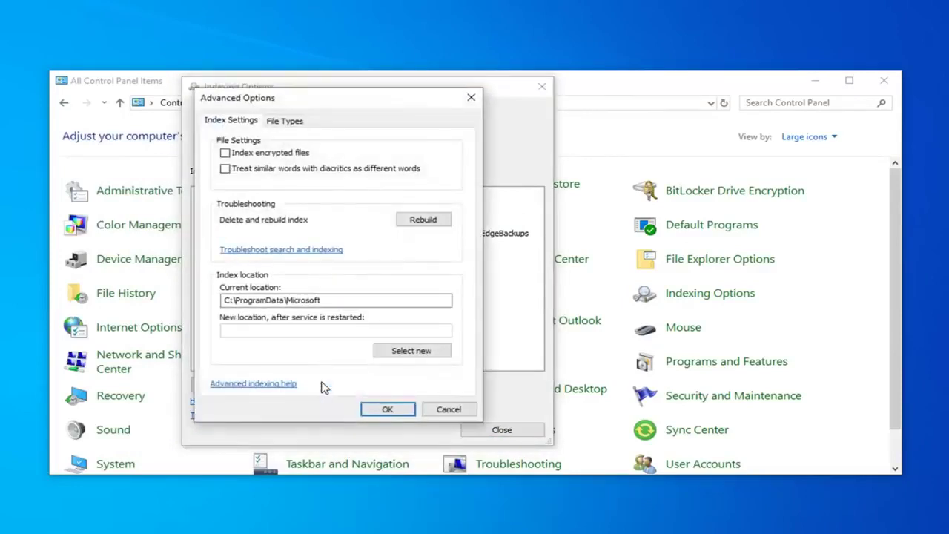
pyautogui.click(426, 220)
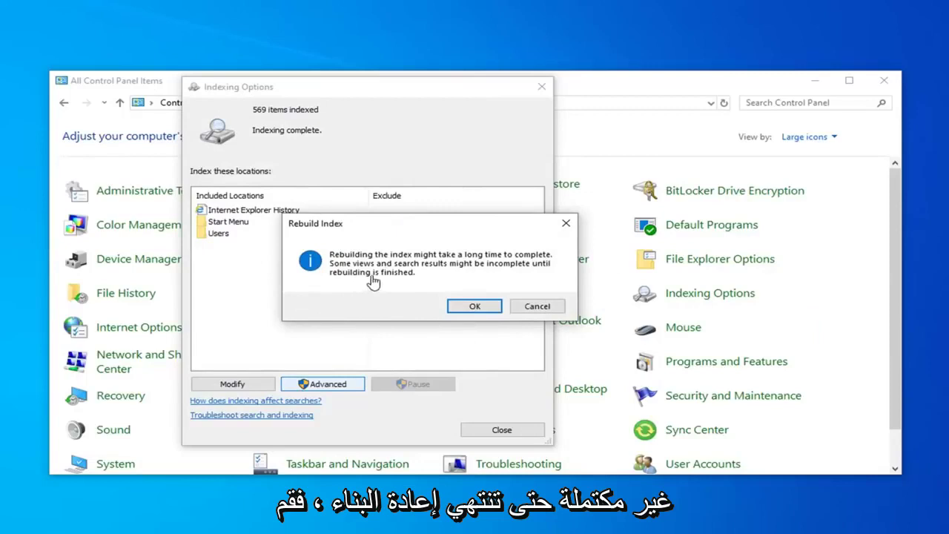
pyautogui.click(470, 306)
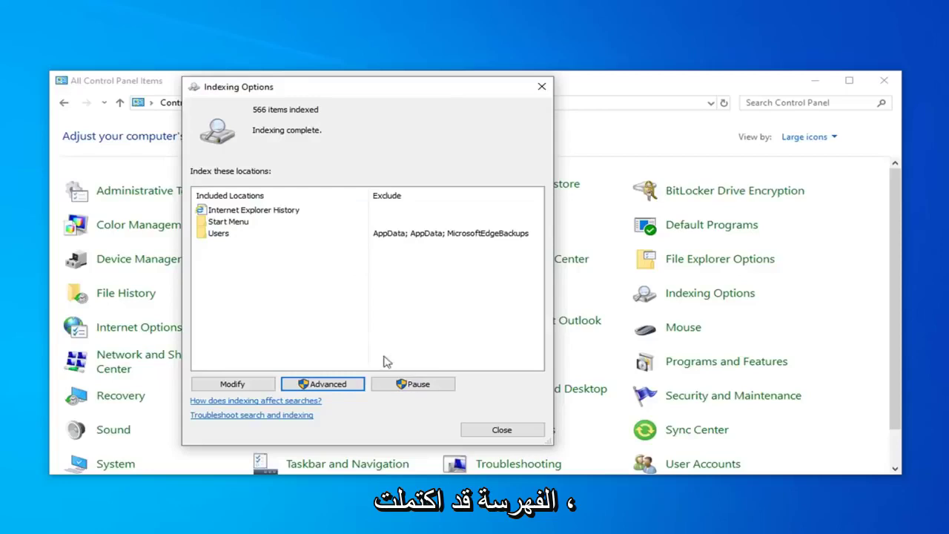
pyautogui.click(484, 432)
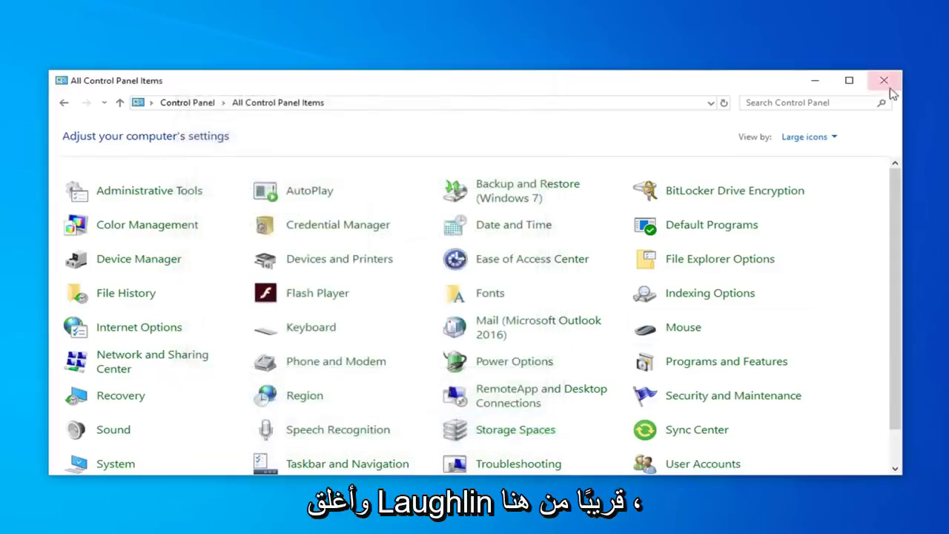
pyautogui.click(884, 80)
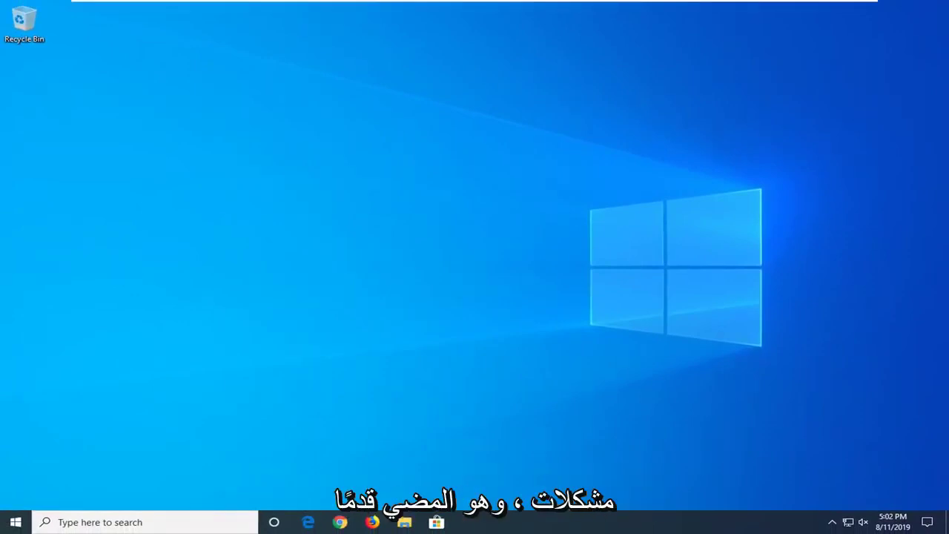
# Open Windows PowerShell as administrator, allow it to make changes, and move its window toward the middle of the desktop.
pyautogui.rightClick(9, 525)
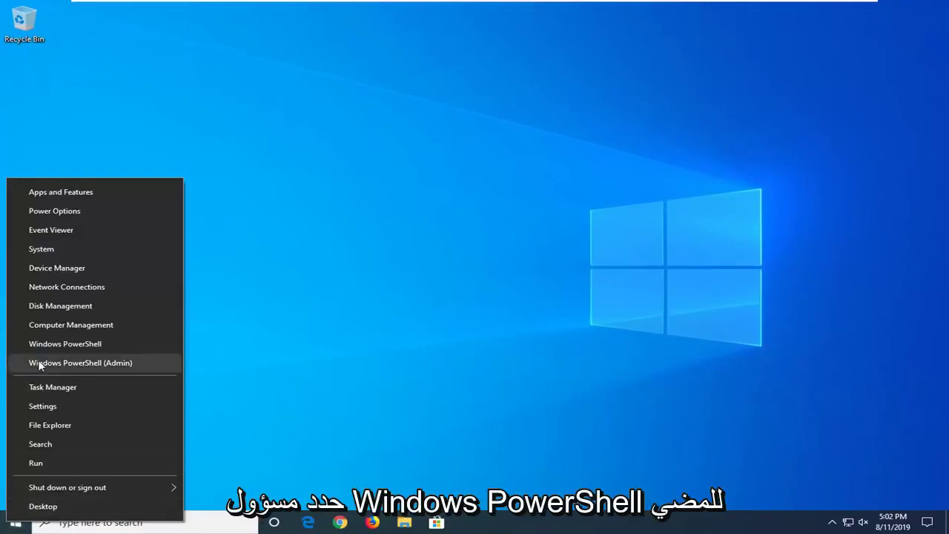
pyautogui.click(117, 364)
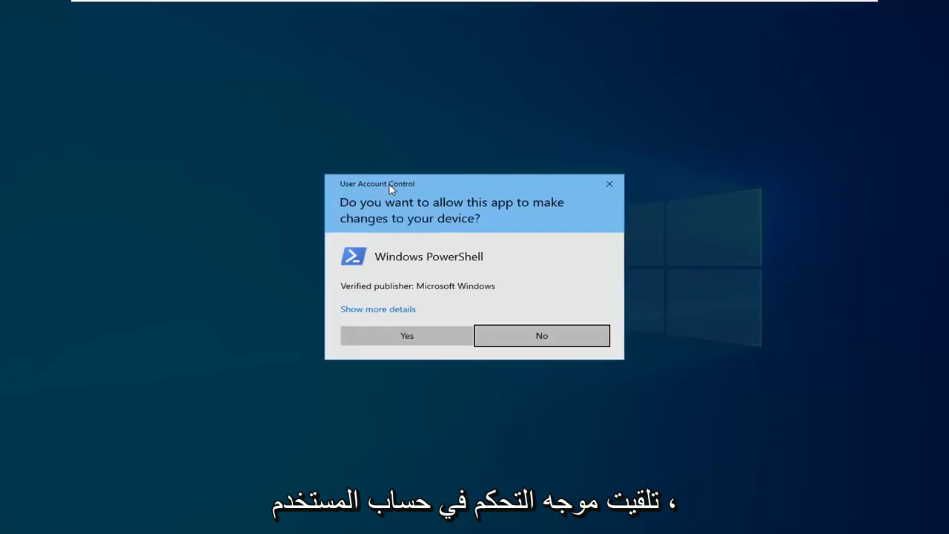
pyautogui.click(386, 339)
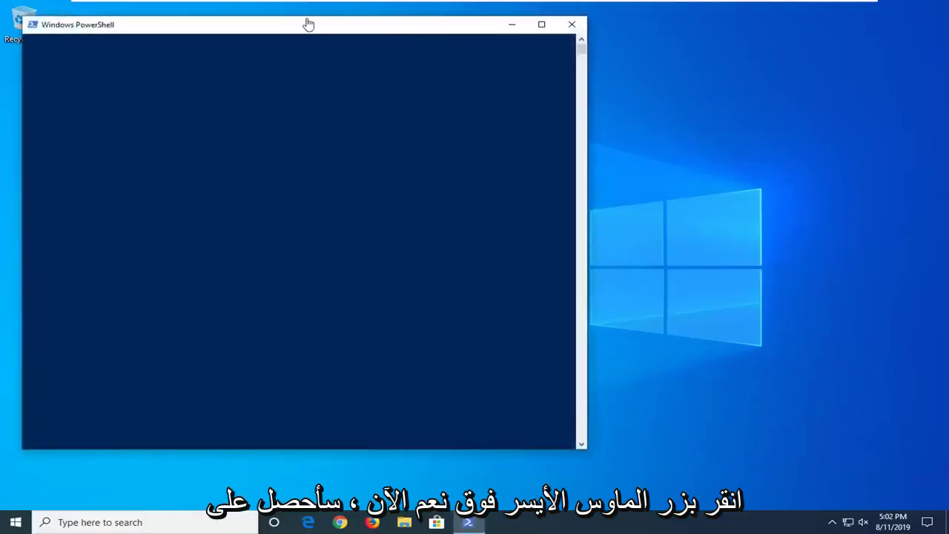
pyautogui.moveTo(306, 28); pyautogui.dragTo(447, 51)
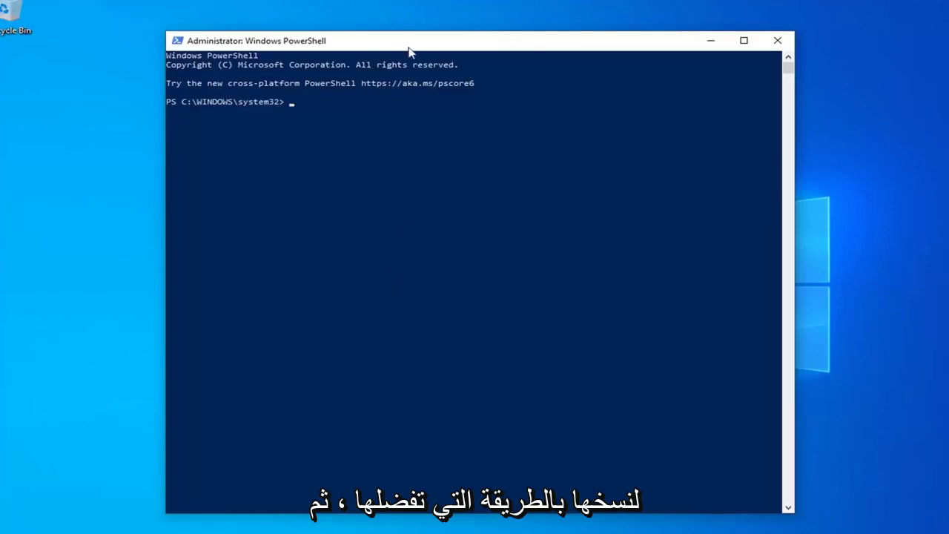
# Paste and run the command PowerShell -ExecutionPolicy Unrestricted.
pyautogui.rightClick(522, 45)
pyautogui.moveTo(568, 143)
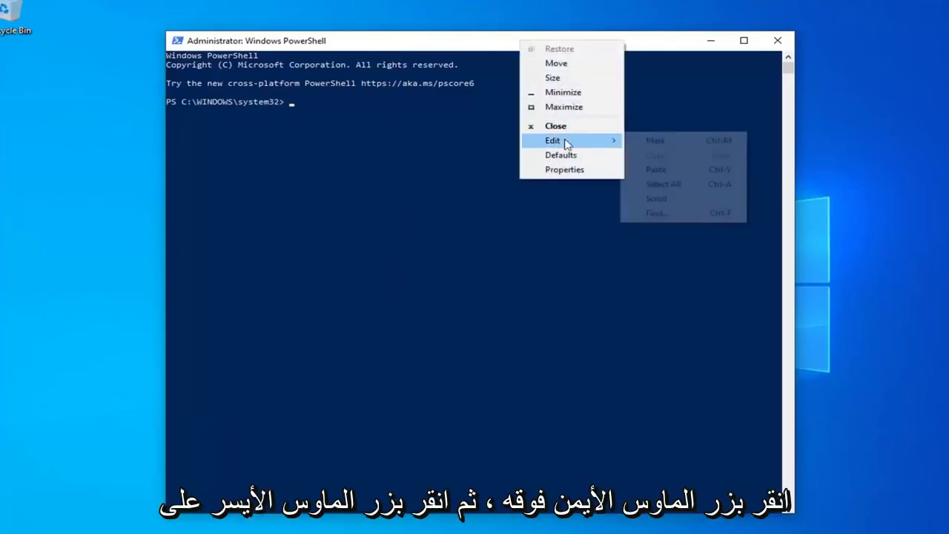
pyautogui.click(647, 169)
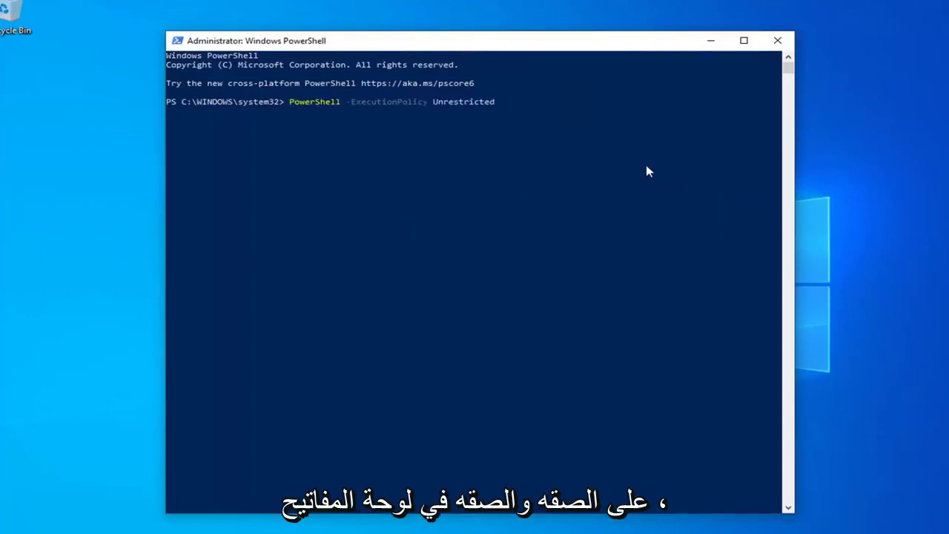
pyautogui.press('Return')
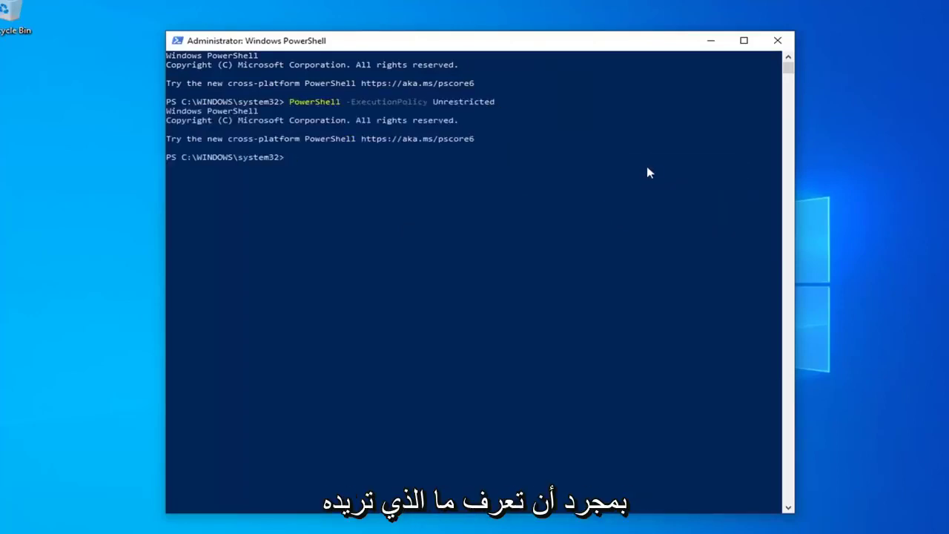
# Paste and run Get-AppXPackage -AllUsers |Where-Object {$_.InstallLocation -like "*SystemApps*"} | Foreach {Add-AppxPackage -DisableDevelopmentMode -Register "$($_.InstallLocation)\AppXManifest.xml"}.
pyautogui.rightClick(408, 45)
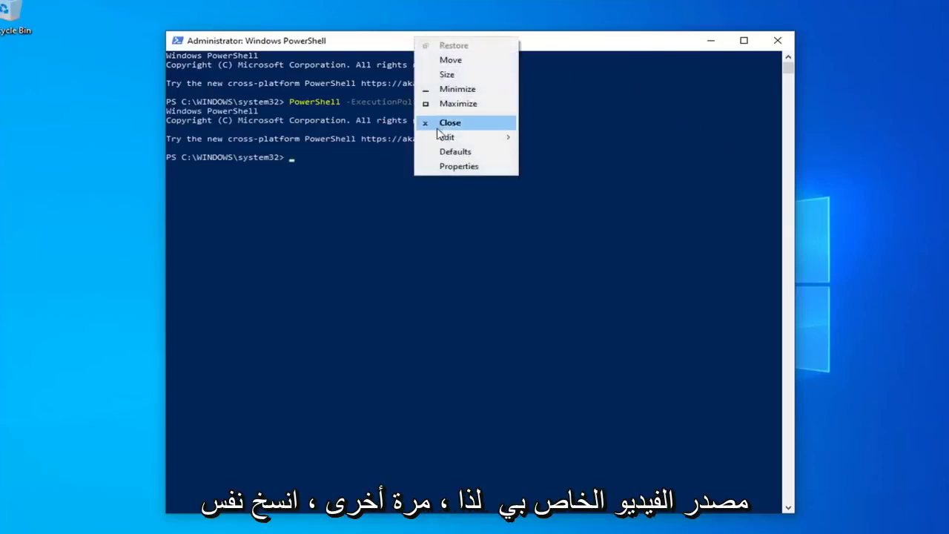
pyautogui.moveTo(439, 138)
pyautogui.click(549, 166)
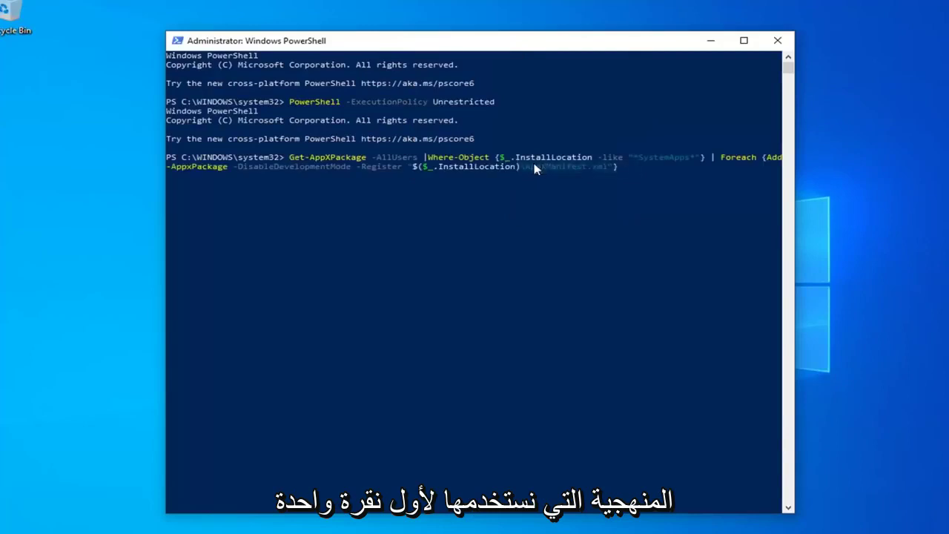
pyautogui.press('Return')
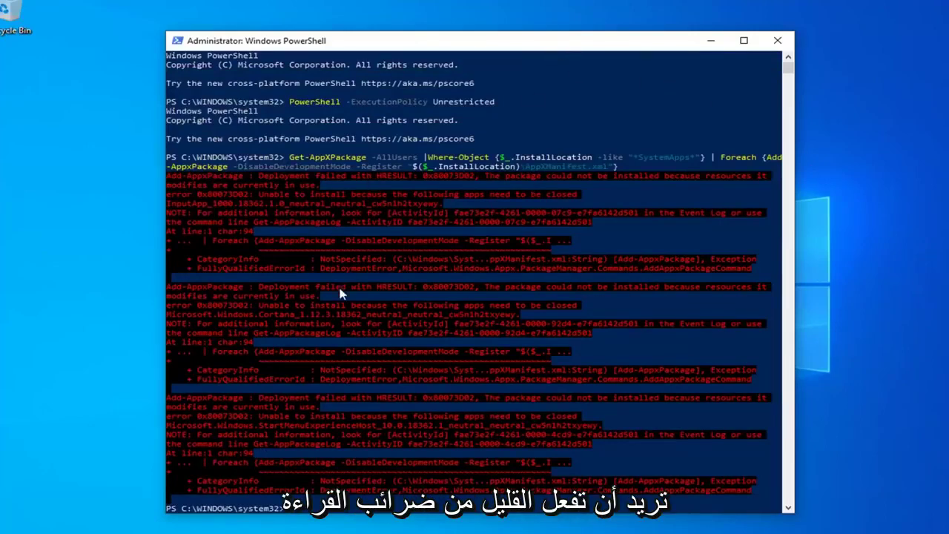
# Re-register the Microsoft Store by running $manifest = (Get-AppxPackage Microsoft.WindowsStore).InstallLocation + '\AppxManifest.xml' ; Add-AppxPackage -DisableDevelopmentMode -Register $manifest.
pyautogui.scroll(-3, 351, 299)
pyautogui.scroll(2, 317, 179)
pyautogui.scroll(-2, 357, 161)
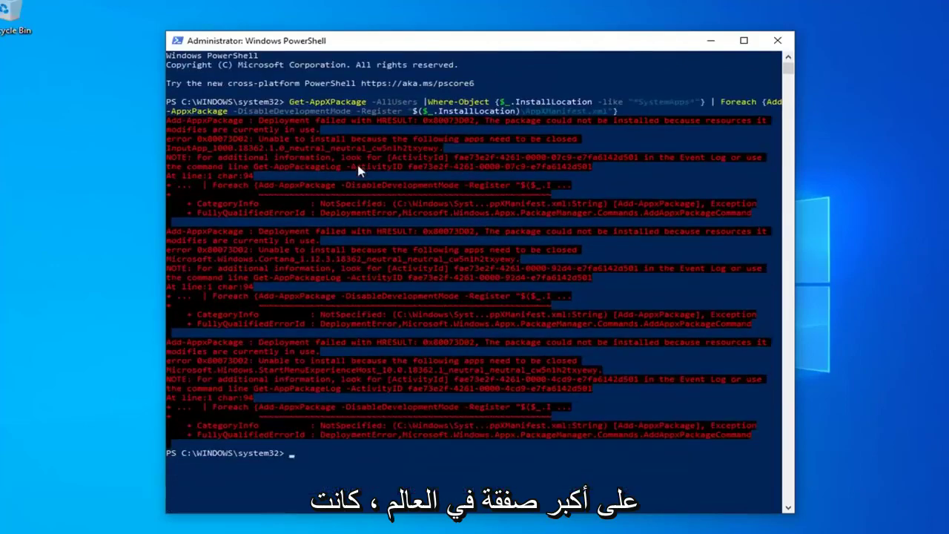
pyautogui.write("$manifest = (Get-AppxPackage Microsoft.WindowsStore).InstallLocation + '\\AppxManifest.xml' ; Add-AppxPackage -DisableDevelopmentMode -Register $manifest")
pyautogui.press('Return')
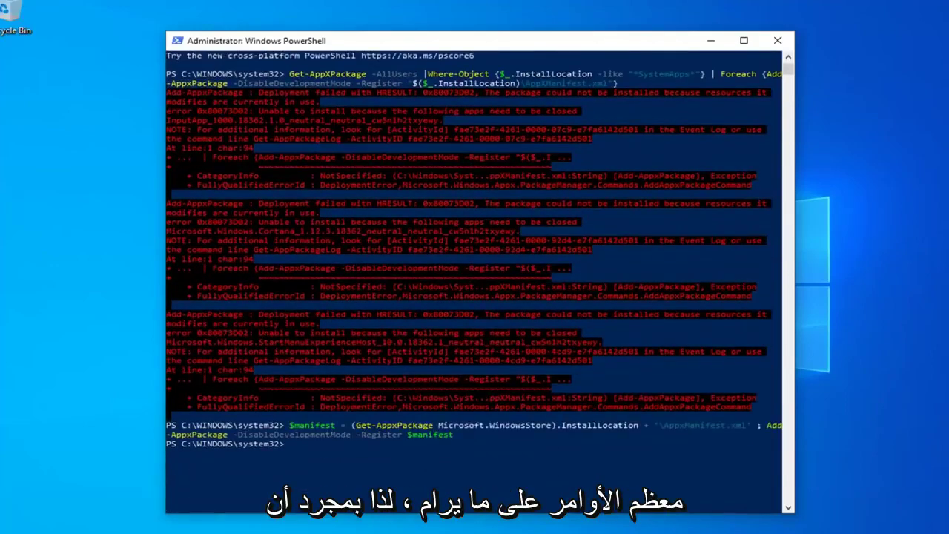
# Paste and run C:\Windows\System32\ctfmon.exe, then close the PowerShell window.
pyautogui.rightClick(457, 45)
pyautogui.moveTo(492, 145)
pyautogui.click(593, 174)
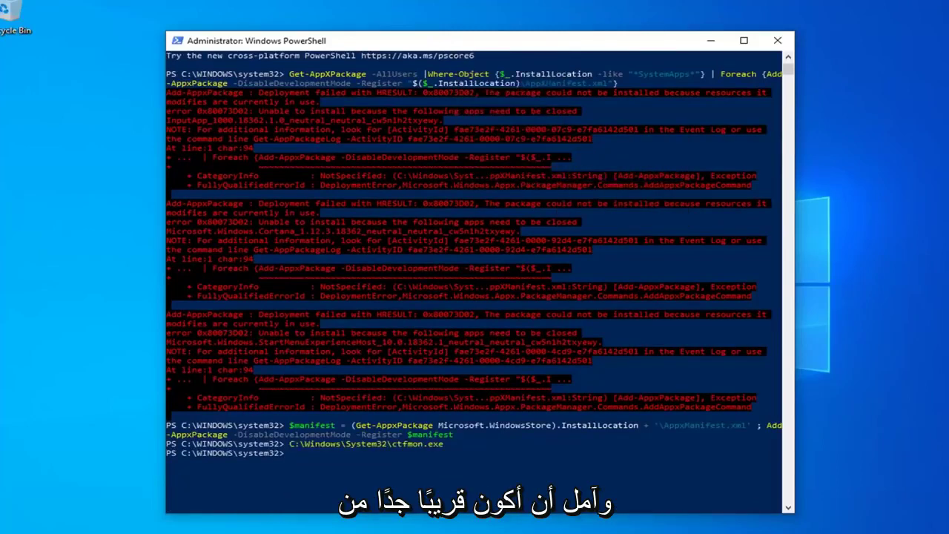
pyautogui.click(778, 43)
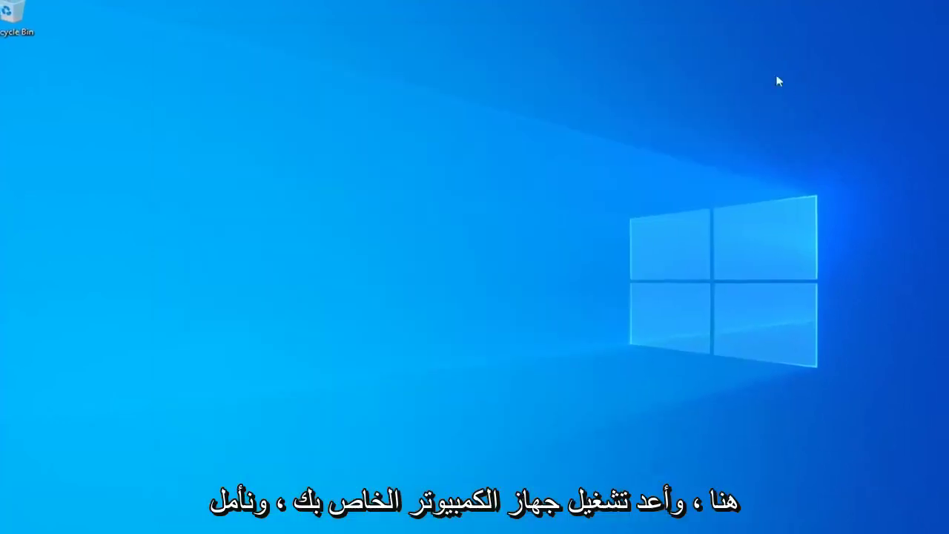